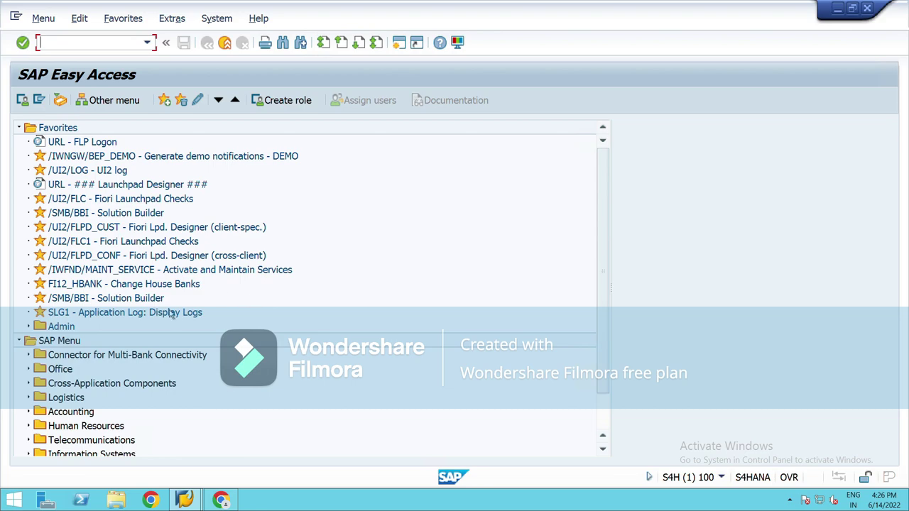
Open Display Supplier (XK03), clear the mistyped entry, and return to SAP Easy Access with /n.
{"action": "type", "text": "xk03"}
{"action": "key", "text": "Return"}
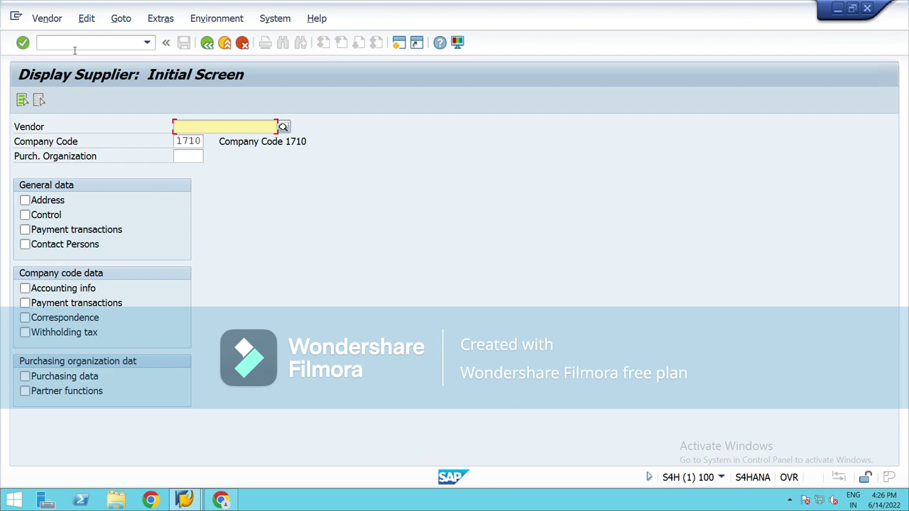
{"action": "type", "text": "/1E"}
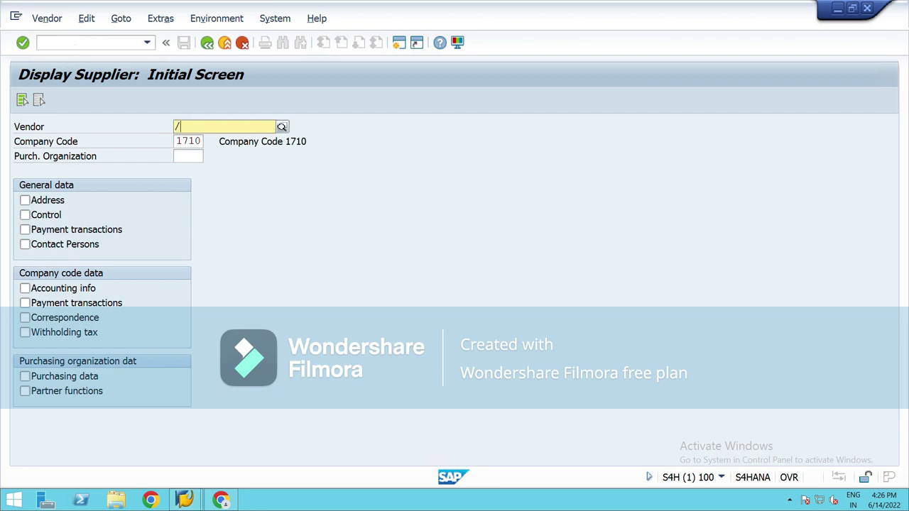
{"action": "key", "text": "BackSpace"}
{"action": "key", "text": "BackSpace"}
{"action": "key", "text": "BackSpace"}
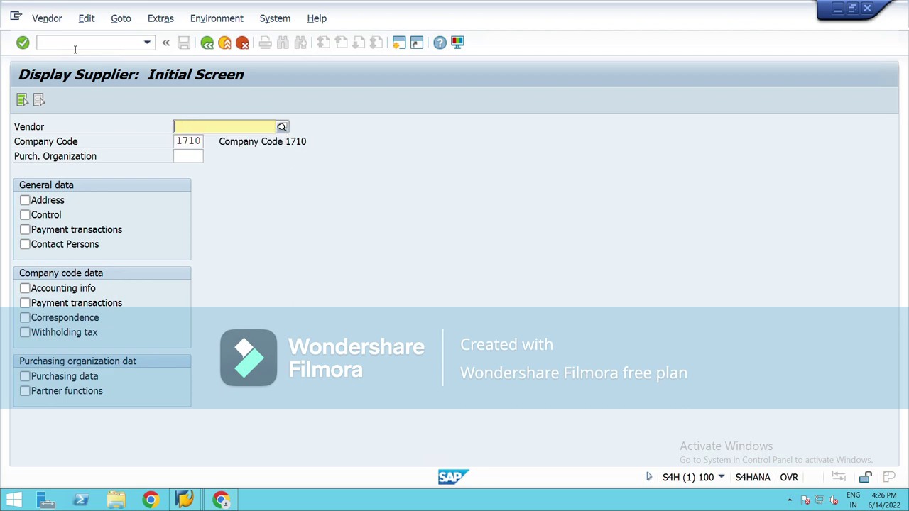
{"action": "left_click", "coordinate": [118, 44]}
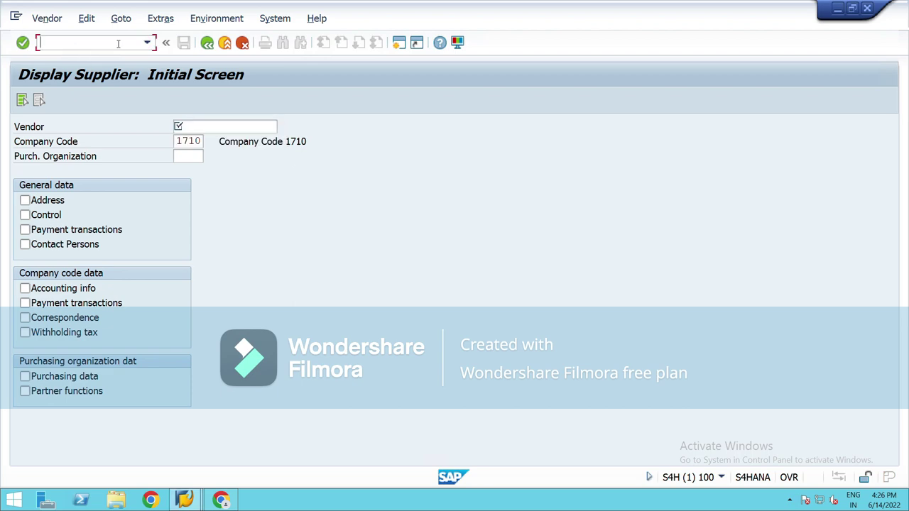
{"action": "type", "text": "/n"}
{"action": "key", "text": "Return"}
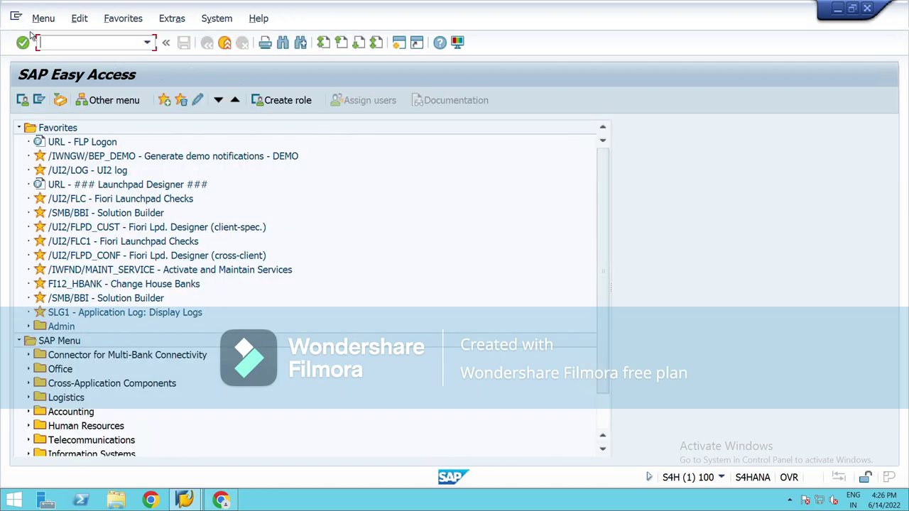
Open FBL1N Vendor Line Item Display for company code 1710 with All items selected.
{"action": "type", "text": "fbl1n"}
{"action": "key", "text": "Return"}
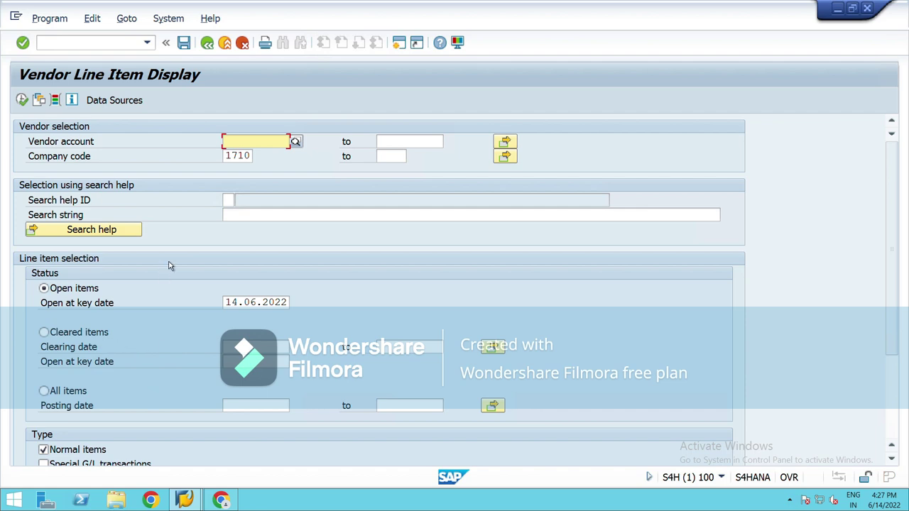
{"action": "left_click", "coordinate": [44, 332]}
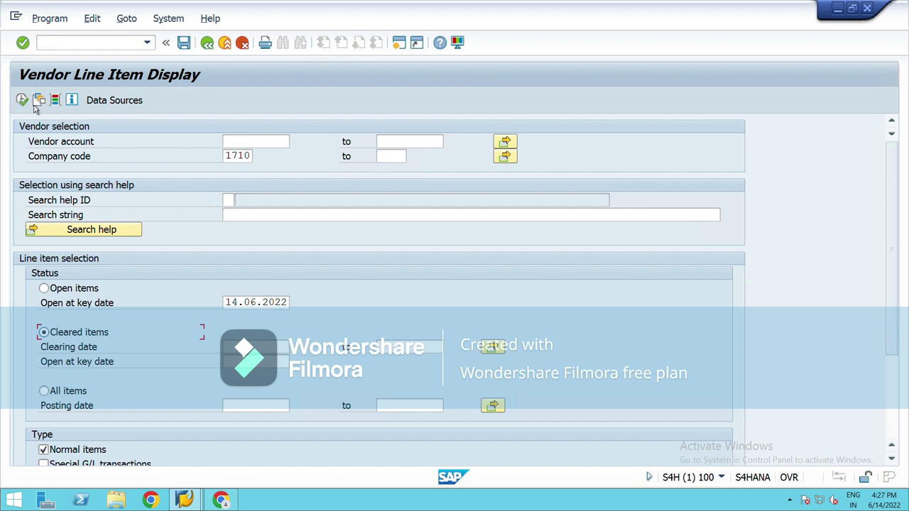
{"action": "left_click", "coordinate": [45, 391]}
{"action": "left_click", "coordinate": [38, 103]}
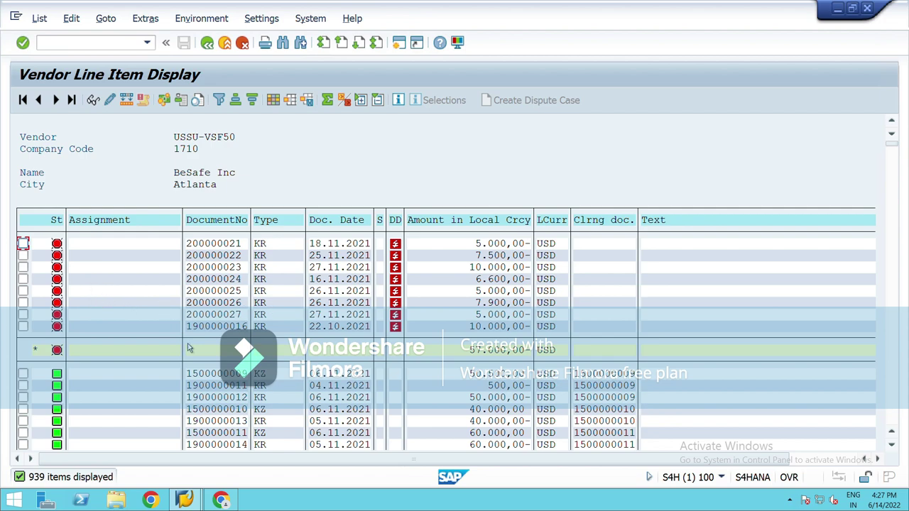
{"action": "scroll", "coordinate": [147, 357], "scroll_direction": "down", "scroll_amount": 3}
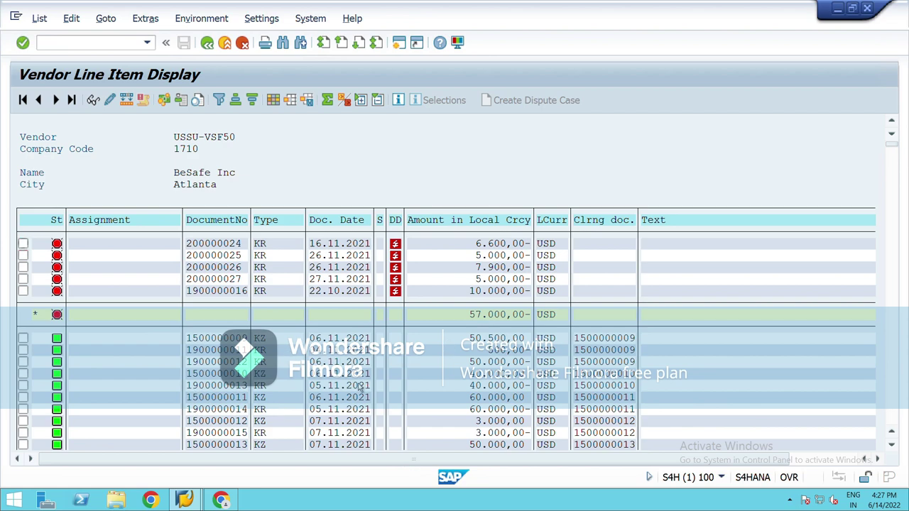
{"action": "scroll", "coordinate": [416, 304], "scroll_direction": "up", "scroll_amount": 3}
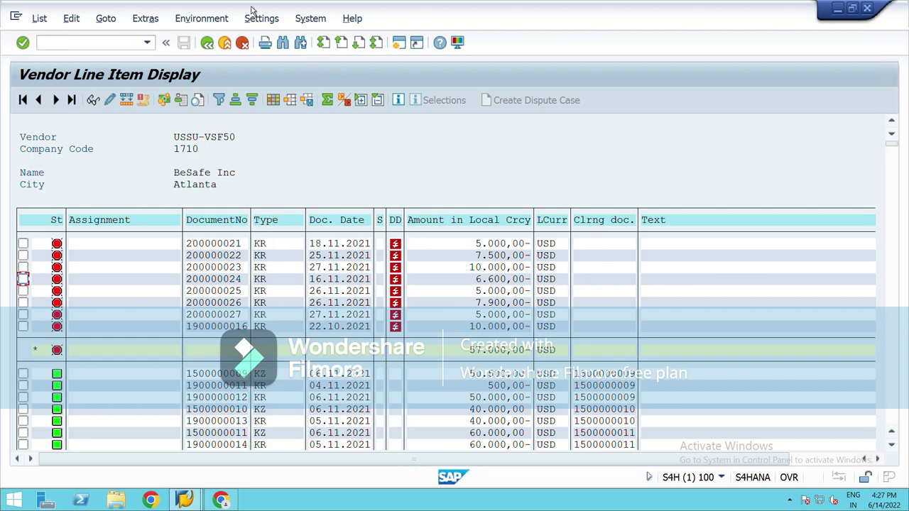
{"action": "left_click", "coordinate": [207, 43]}
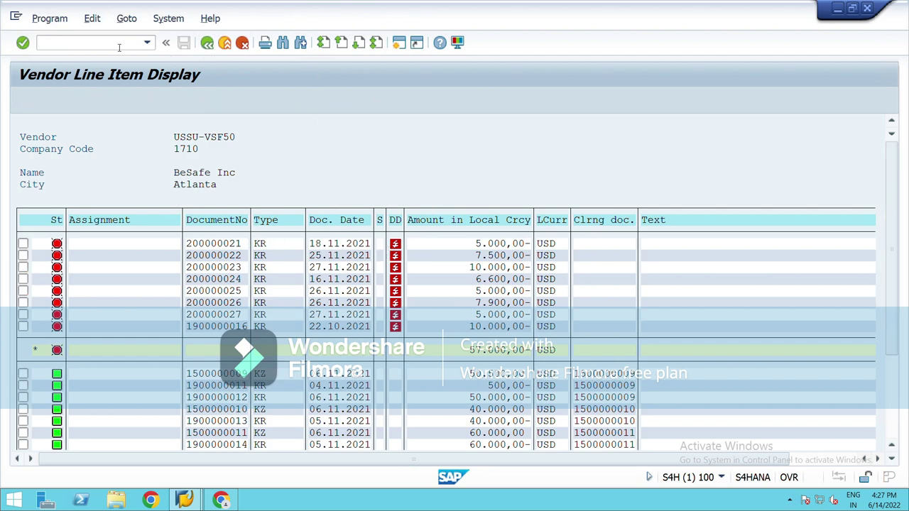
{"action": "left_click", "coordinate": [118, 43]}
{"action": "type", "text": "/n"}
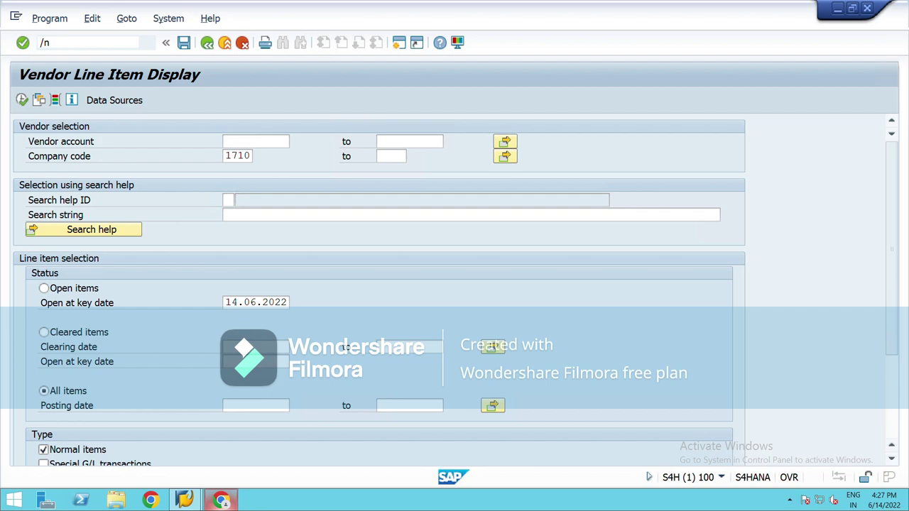
Go to SAP Easy Access and open Display Purchase Order via ME23N.
{"action": "key", "text": "Return"}
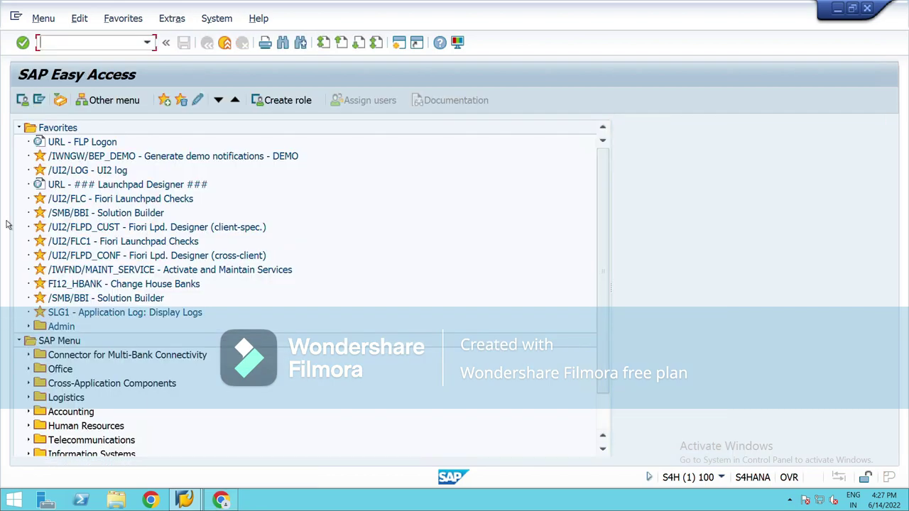
{"action": "type", "text": "ME23N"}
{"action": "key", "text": "Return"}
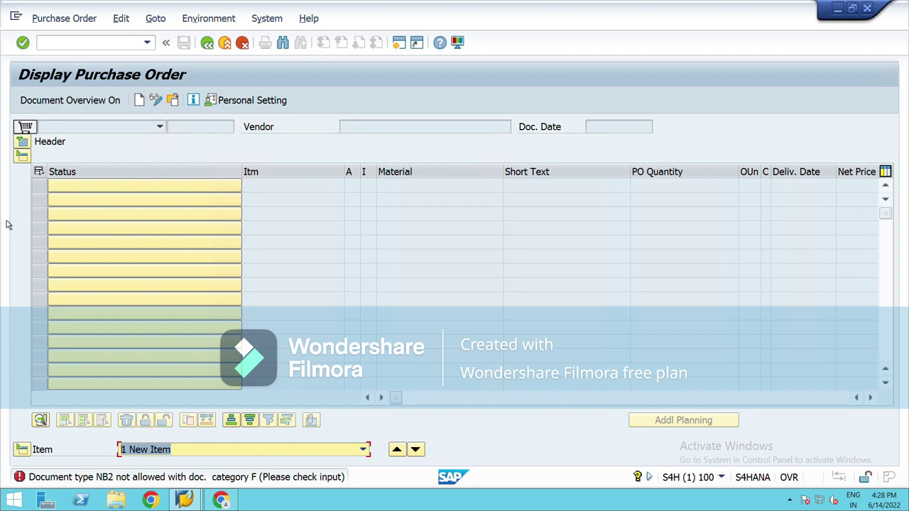
Return to Easy Access and open MIRO Enter Incoming Invoice for 1710, reviewing the invoice date.
{"action": "left_click", "coordinate": [58, 44]}
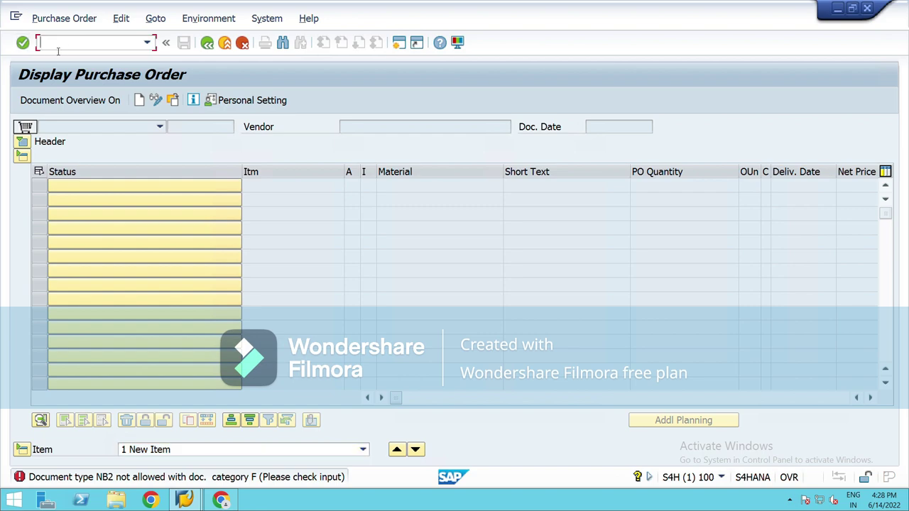
{"action": "type", "text": "/N"}
{"action": "key", "text": "Return"}
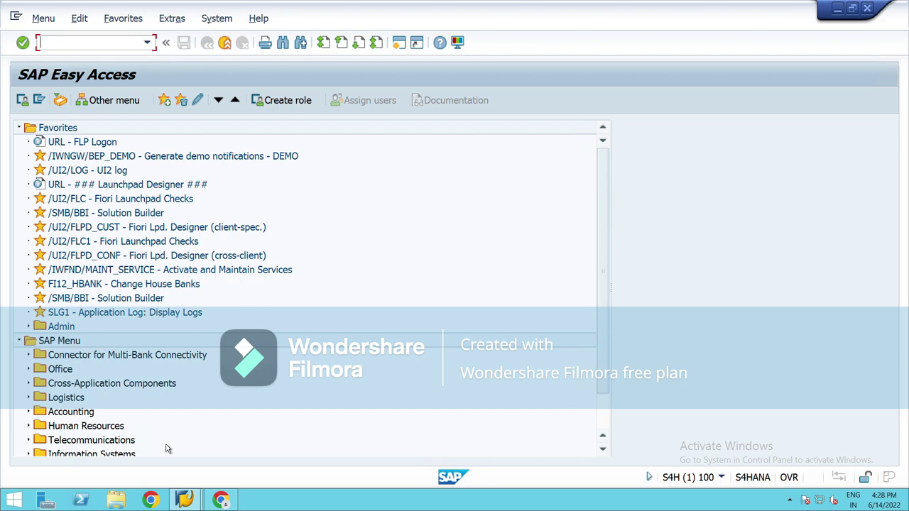
{"action": "type", "text": "MIRO"}
{"action": "key", "text": "Return"}
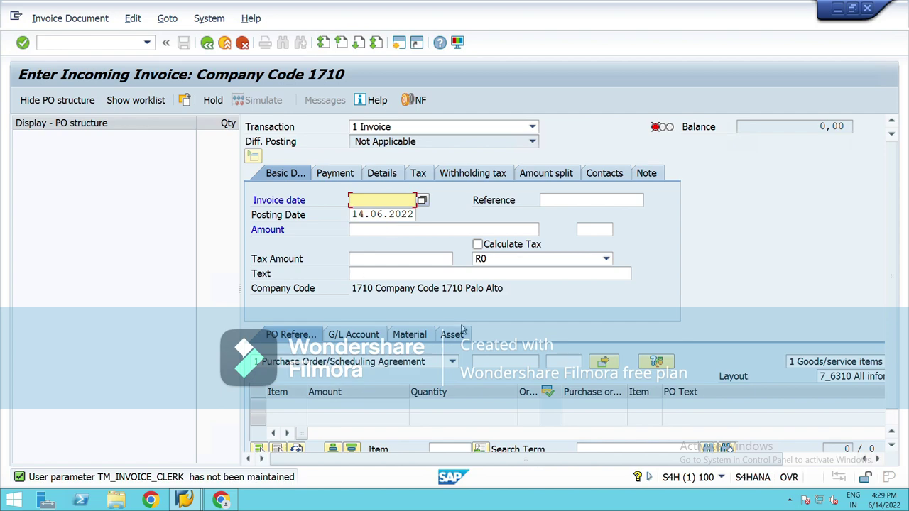
{"action": "left_click", "coordinate": [357, 203]}
{"action": "scroll", "coordinate": [540, 427], "scroll_direction": "down", "scroll_amount": 1}
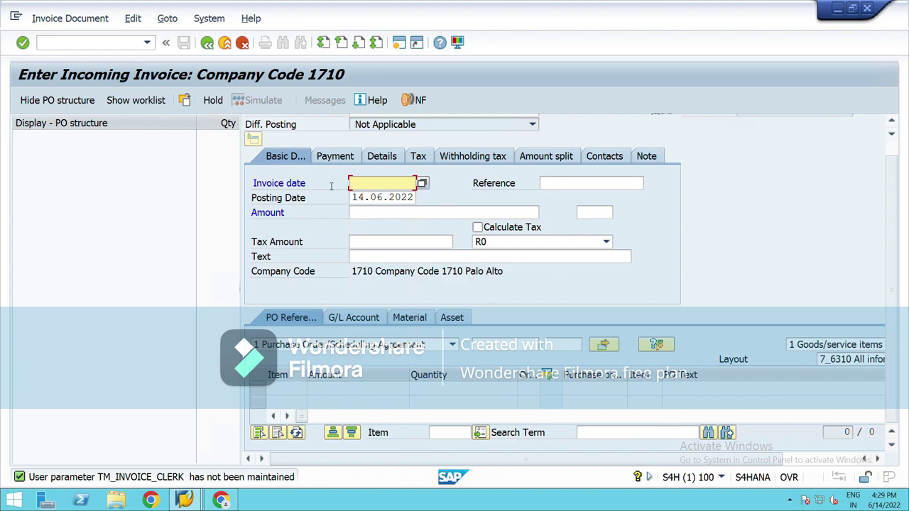
Leave the MIRO invoice screen with /N back to SAP Easy Access.
{"action": "left_click", "coordinate": [96, 47]}
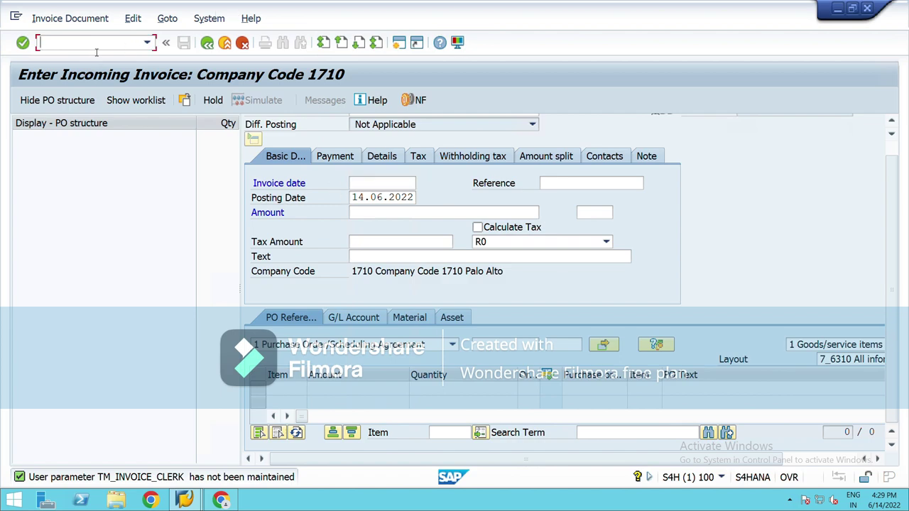
{"action": "type", "text": "/N"}
{"action": "key", "text": "Return"}
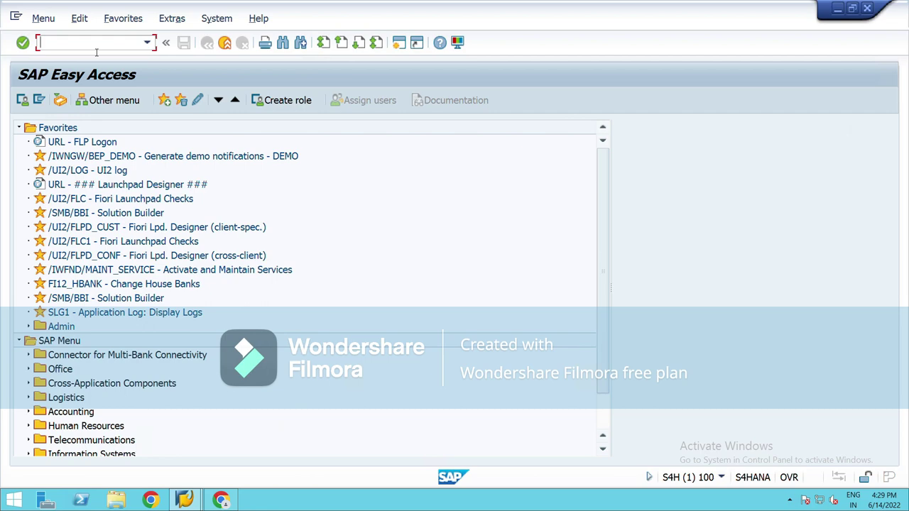
Open FB60 Enter Vendor Invoice for company code DAAG, keeping transaction type R Invoice.
{"action": "type", "text": "FB60"}
{"action": "key", "text": "Return"}
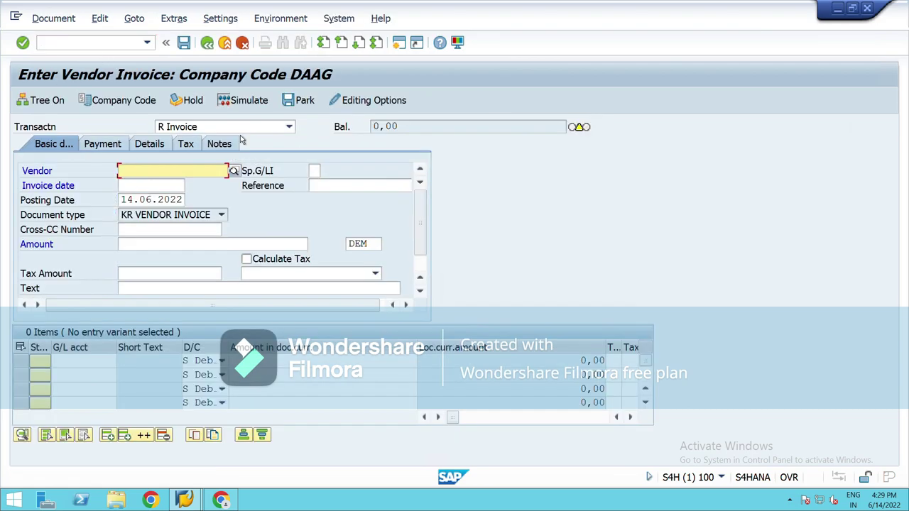
{"action": "left_click", "coordinate": [288, 126]}
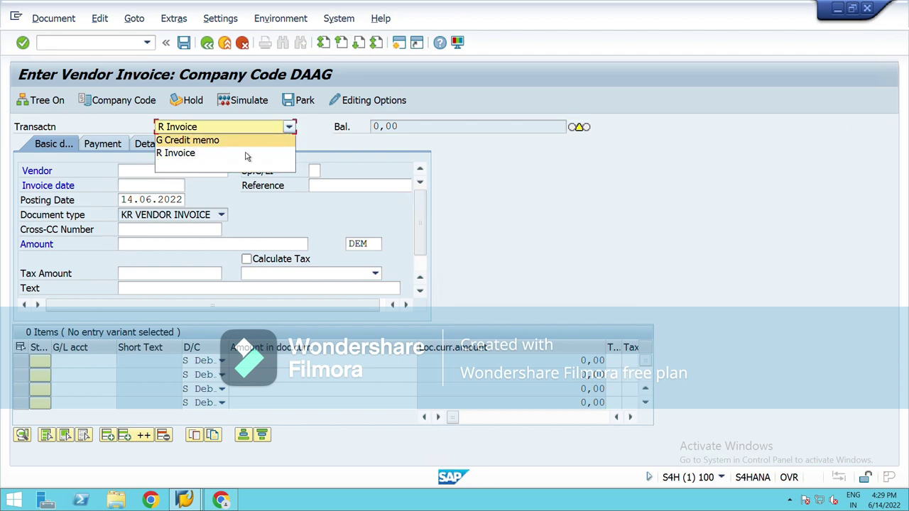
{"action": "left_click", "coordinate": [498, 175]}
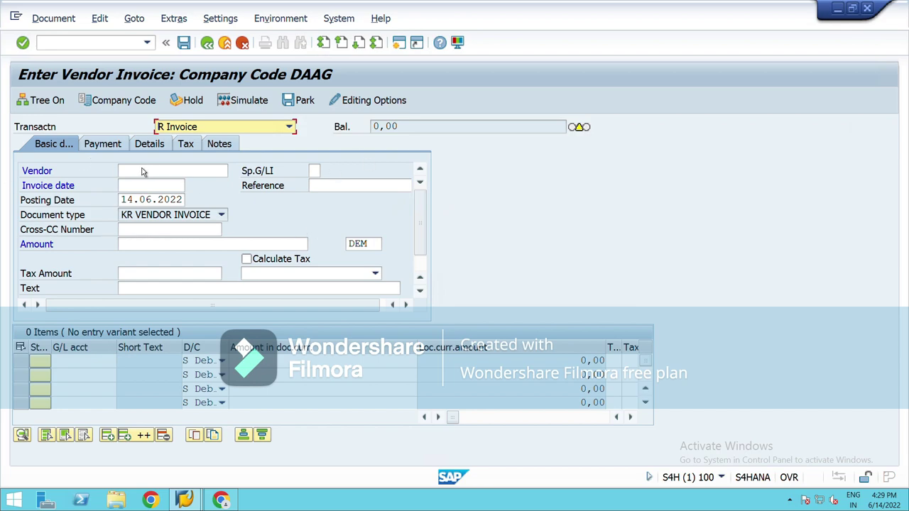
{"action": "left_click", "coordinate": [127, 43]}
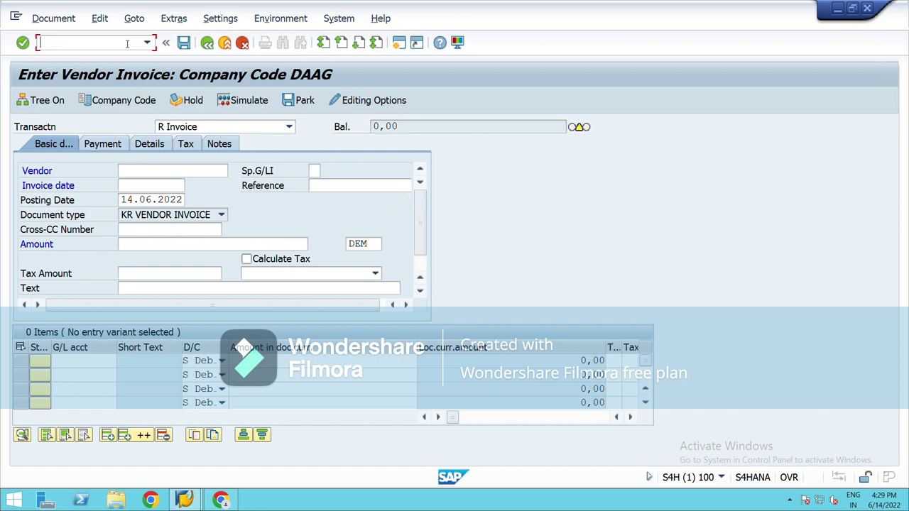
Open Cancel Invoice Document via /NMR8M and check the Reversal Reason field.
{"action": "type", "text": "/NMR8M"}
{"action": "key", "text": "Return"}
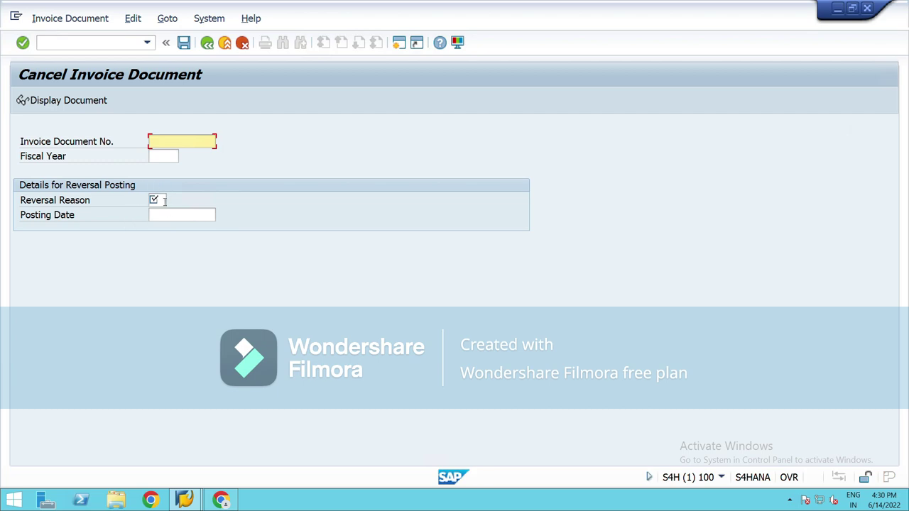
{"action": "left_click", "coordinate": [158, 201]}
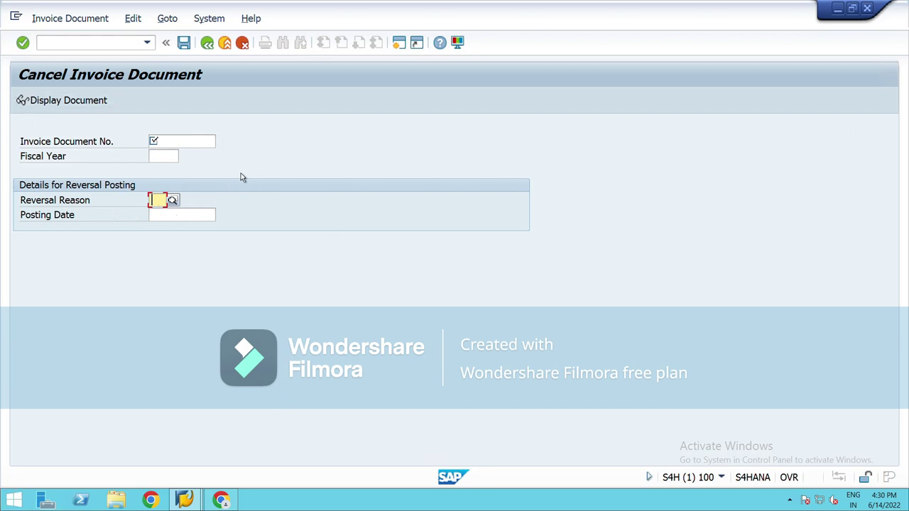
{"action": "left_click", "coordinate": [122, 43]}
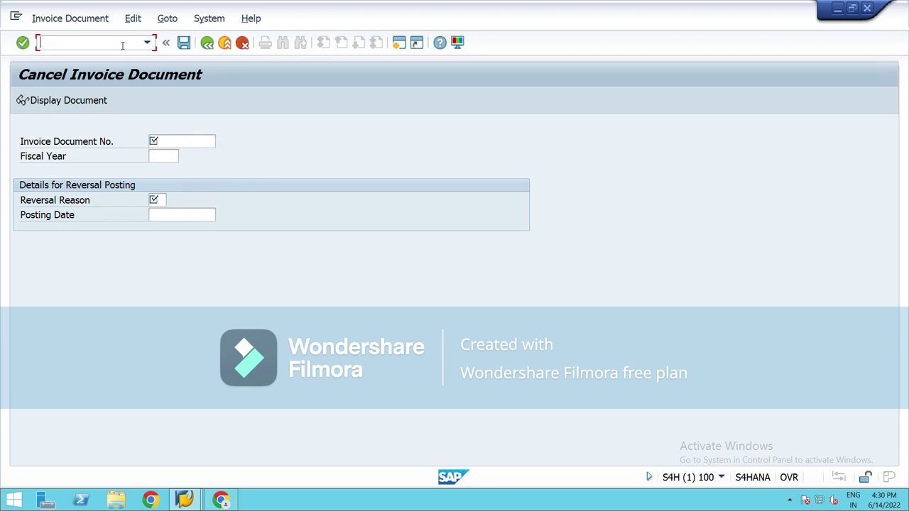
Open the F-44 Clear Vendor header screen for DAAG, clearing date 14.06.2022, currency DEM.
{"action": "type", "text": "/NF-44"}
{"action": "key", "text": "Return"}
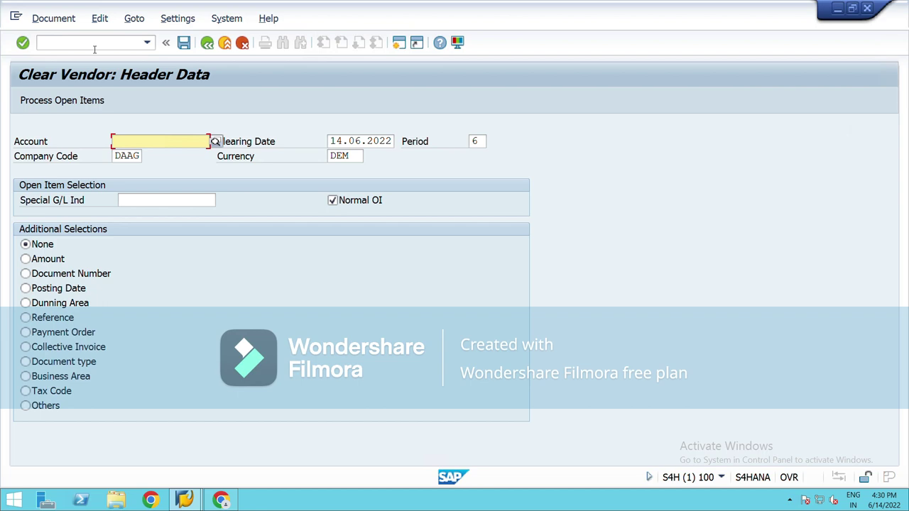
{"action": "left_click", "coordinate": [95, 47]}
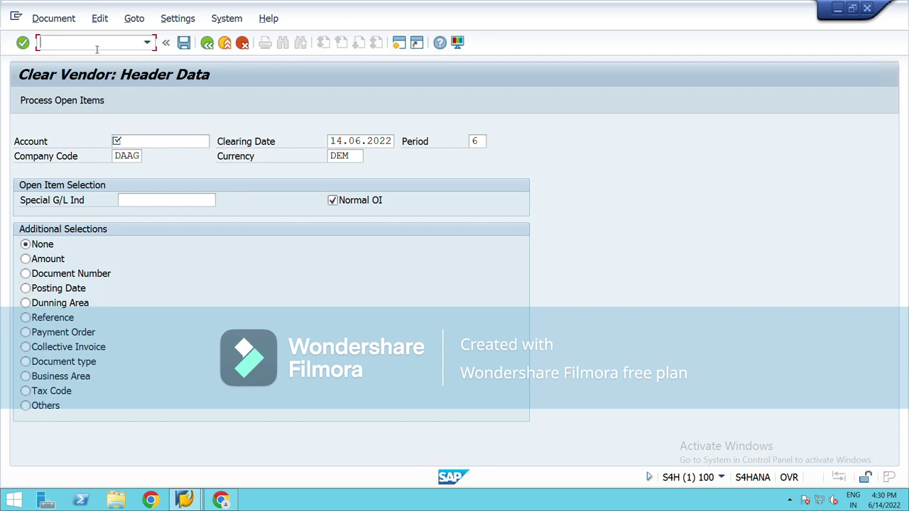
Open the F-53 Post Outgoing Payments header screen for company code DAAG.
{"action": "type", "text": "/NF-53"}
{"action": "key", "text": "Return"}
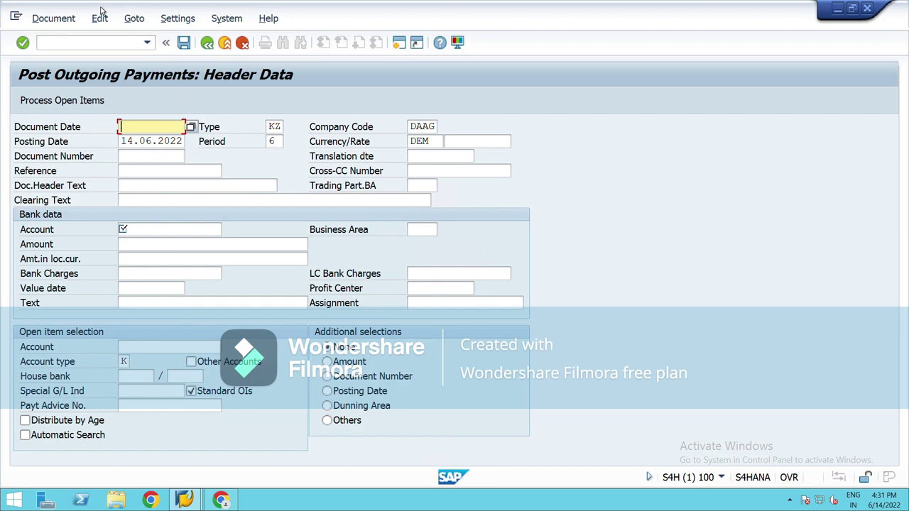
{"action": "left_click", "coordinate": [83, 47]}
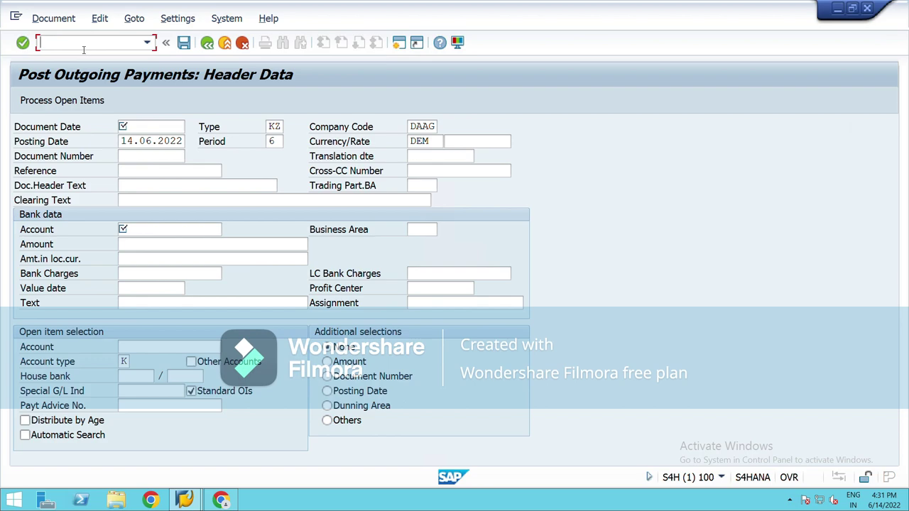
{"action": "type", "text": "/N"}
Run /NF110 to show Automatic Payment Transactions status with no parameters entered.
{"action": "type", "text": "F110"}
{"action": "key", "text": "Return"}
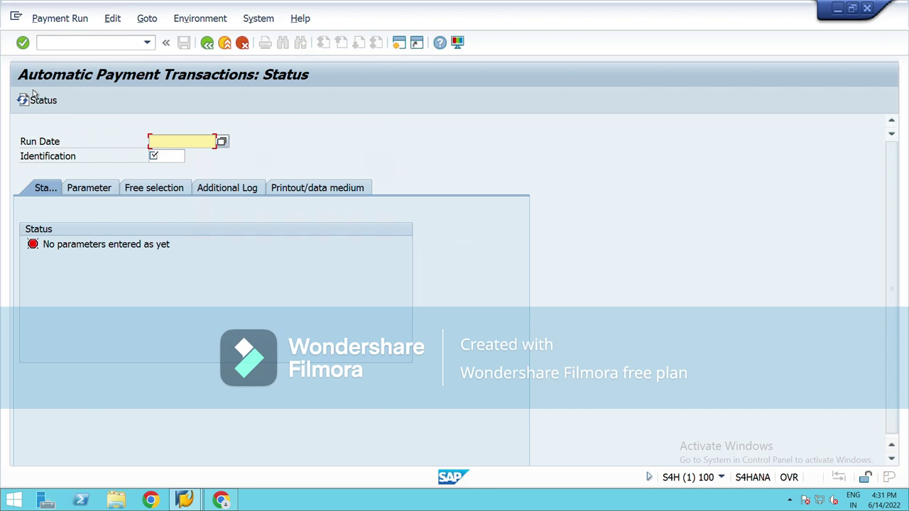